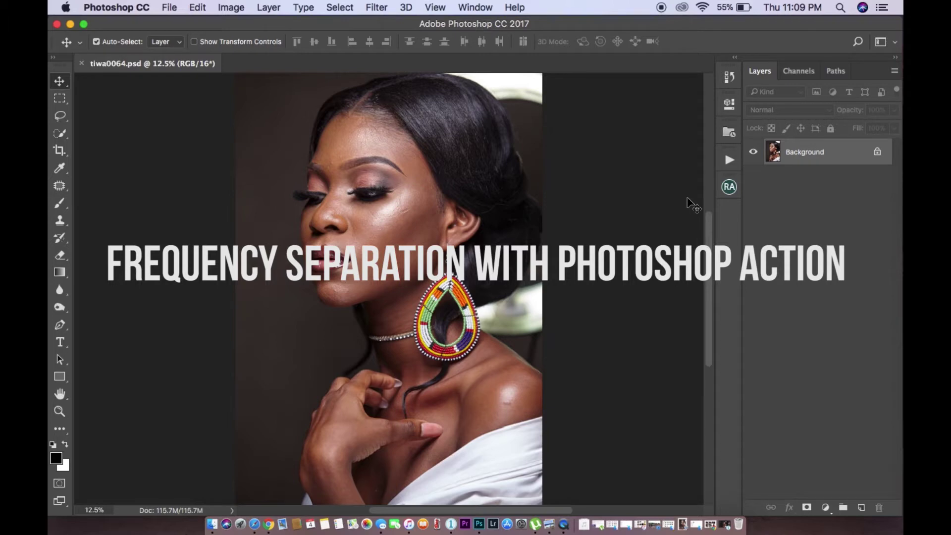
Run the Advanced Frequency Separation action from the FX-Ray Retouch set on the portrait
click(729, 160)
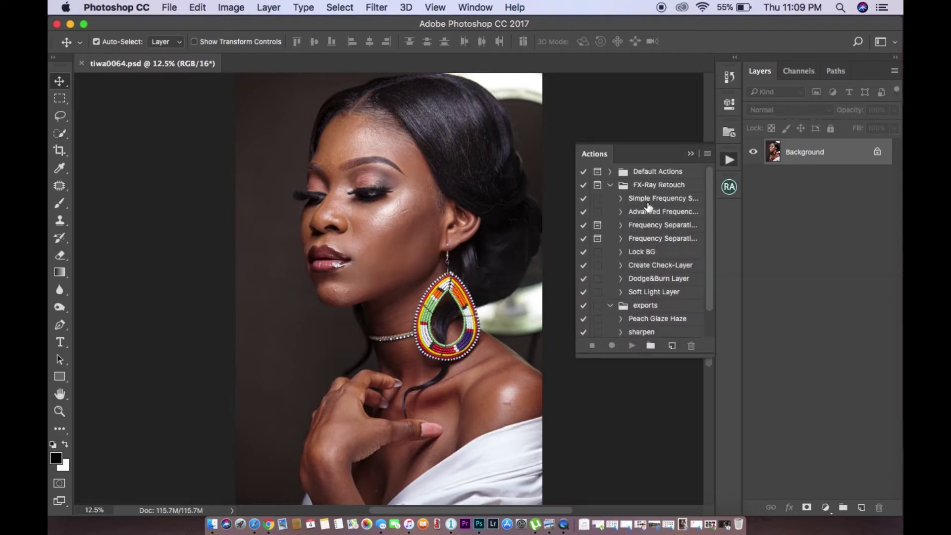
drag(708, 219, 708, 198)
click(662, 213)
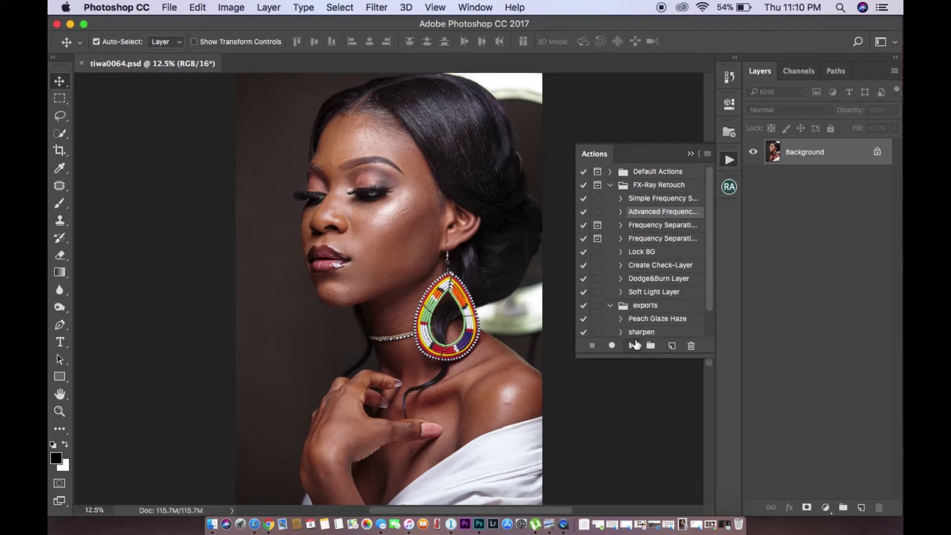
click(633, 345)
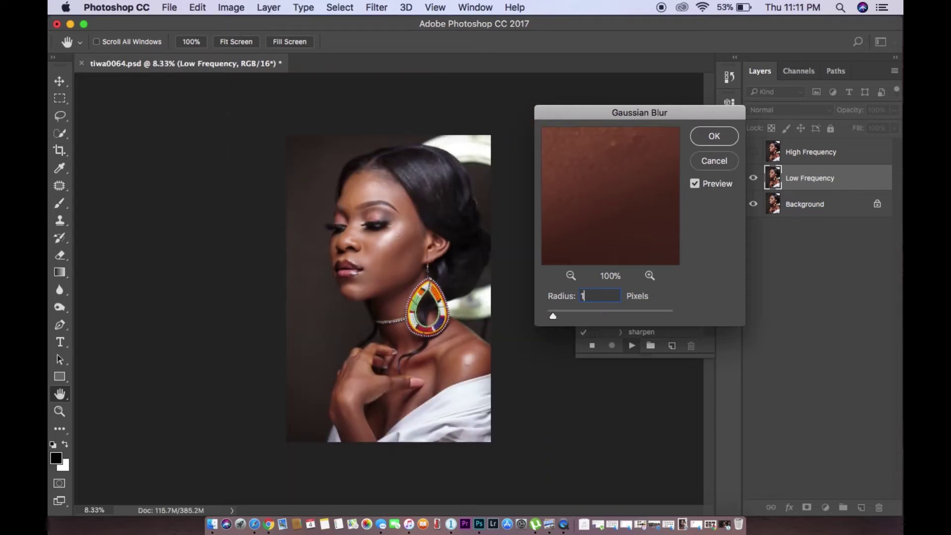
Apply the Gaussian Blur to the Low Frequency layer with a radius of 12 pixels
text(10)
key(BackSpace)
text(2)
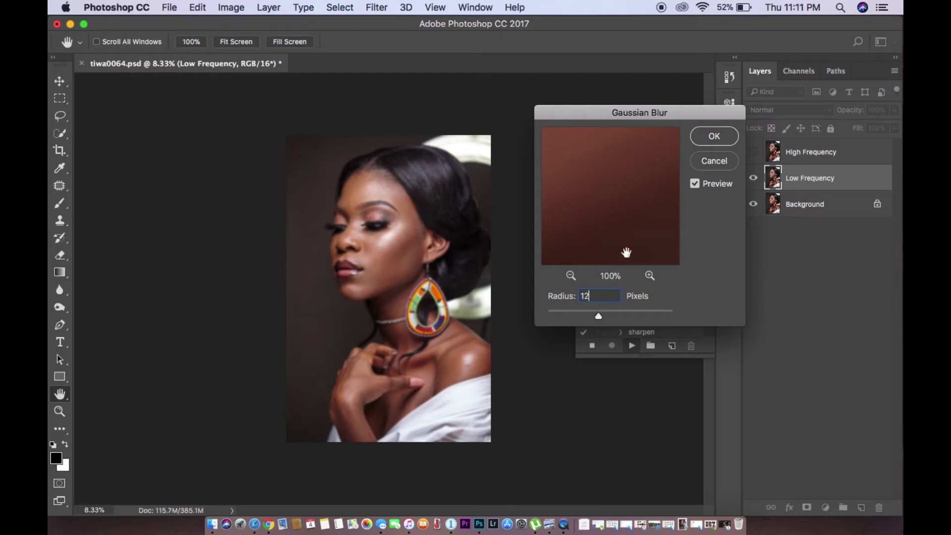
click(713, 137)
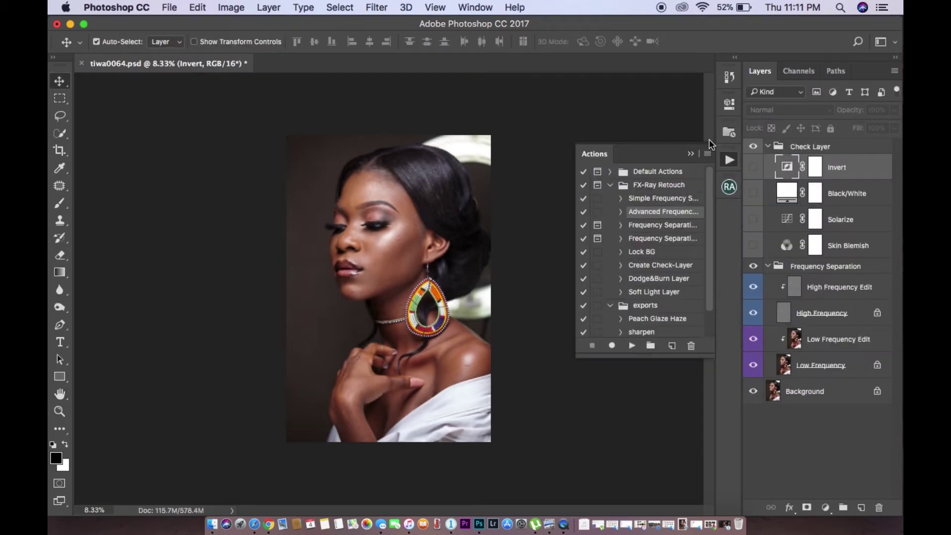
Select the Low Frequency Edit layer and hide the High Frequency layer
click(768, 146)
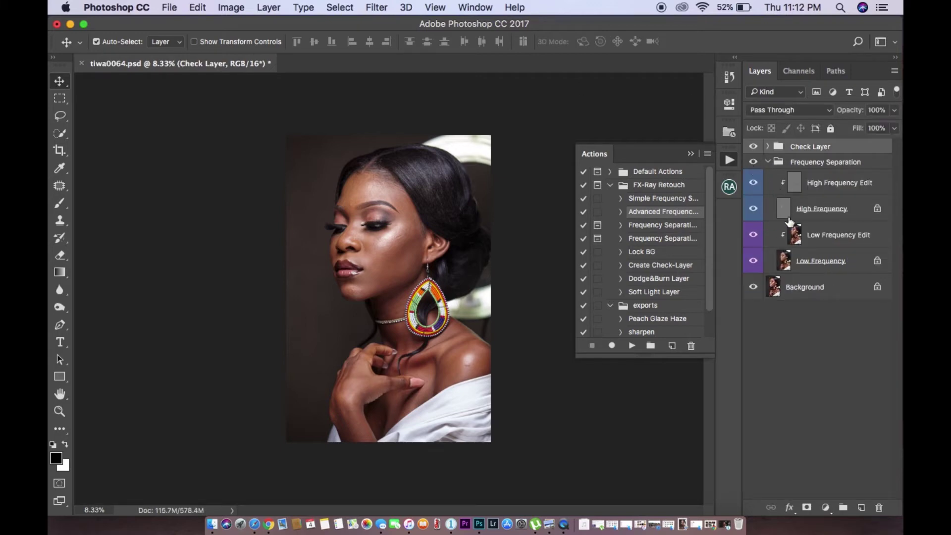
click(837, 237)
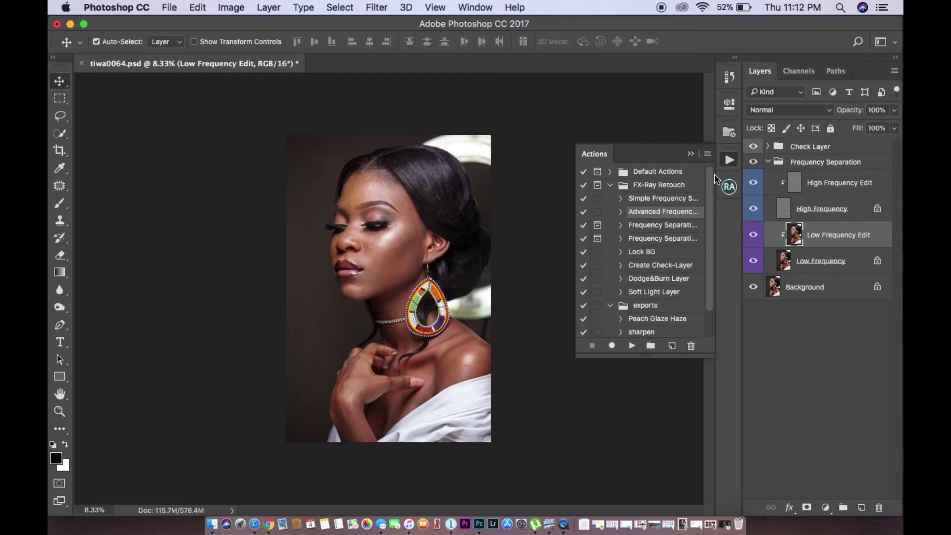
click(690, 154)
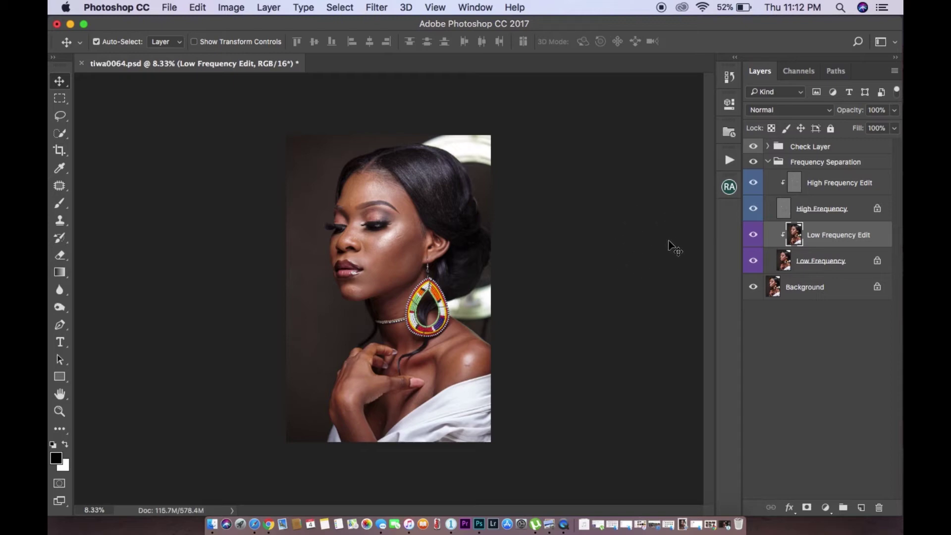
key(super)
key(super+equal)
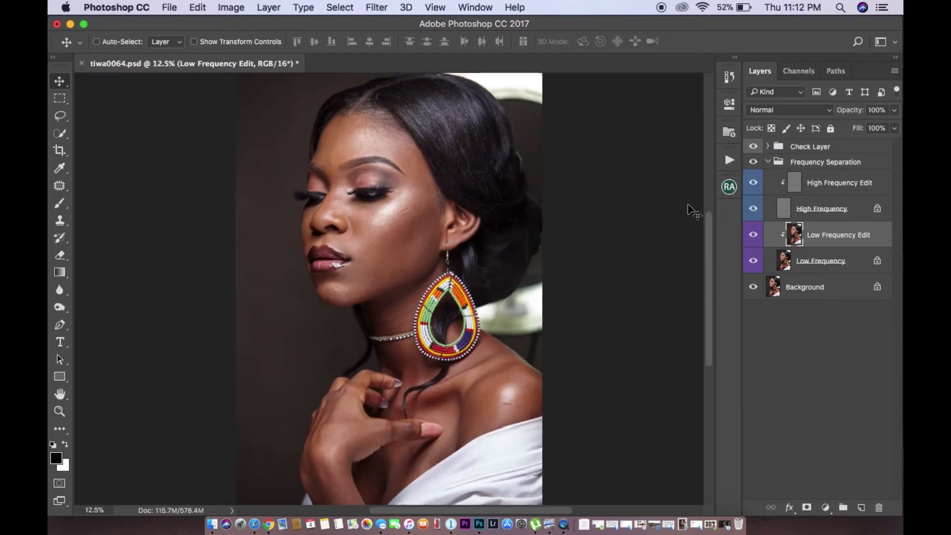
key(super+equal)
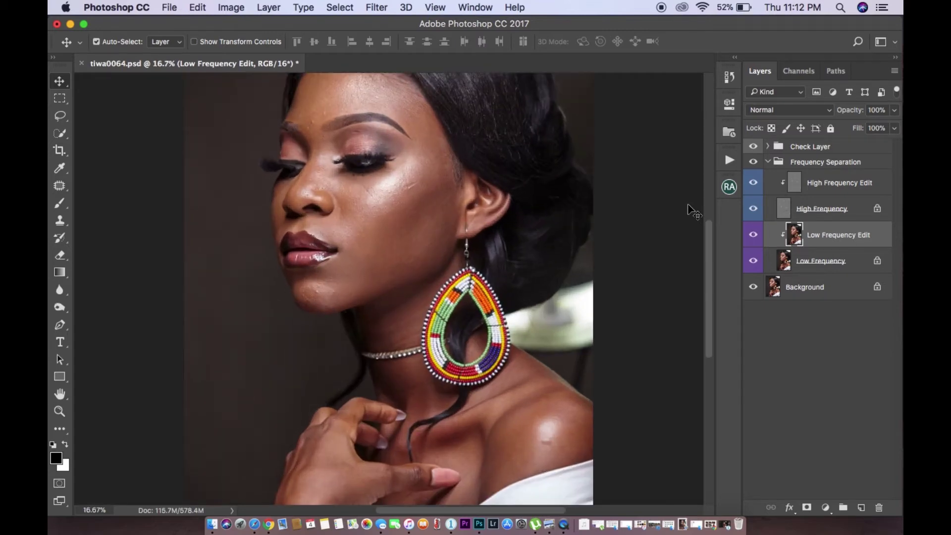
scroll(482, 247, up, 5)
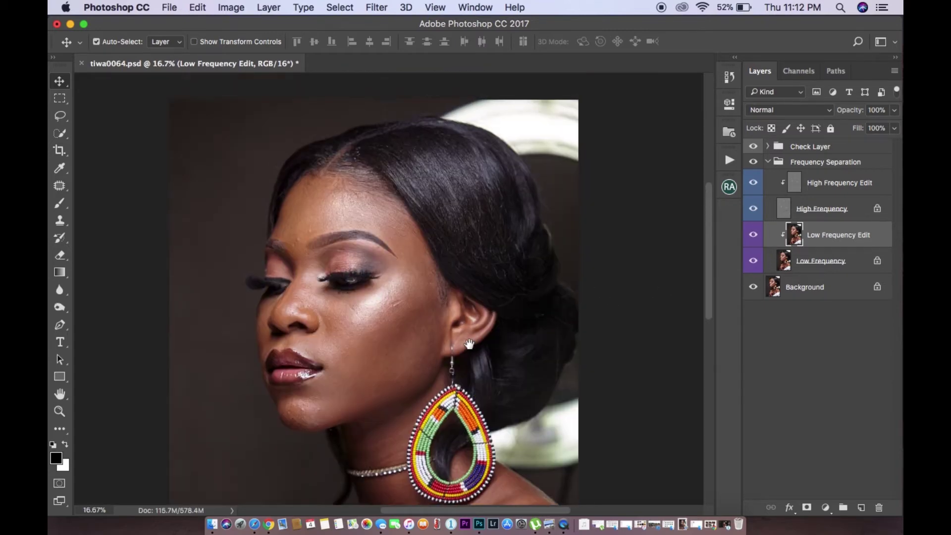
click(753, 210)
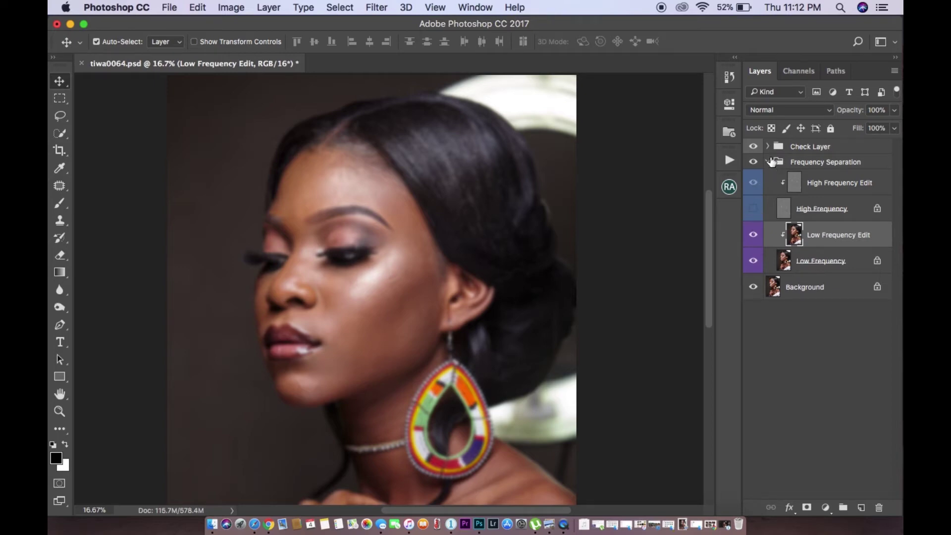
Show the Skin Blemish check layer and set its Channel Mixer red value to -44%
click(767, 147)
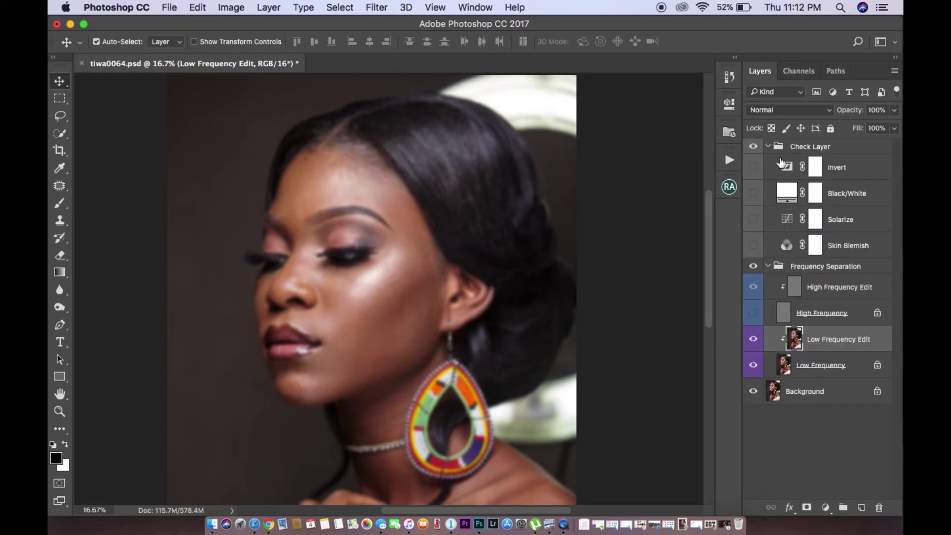
click(753, 246)
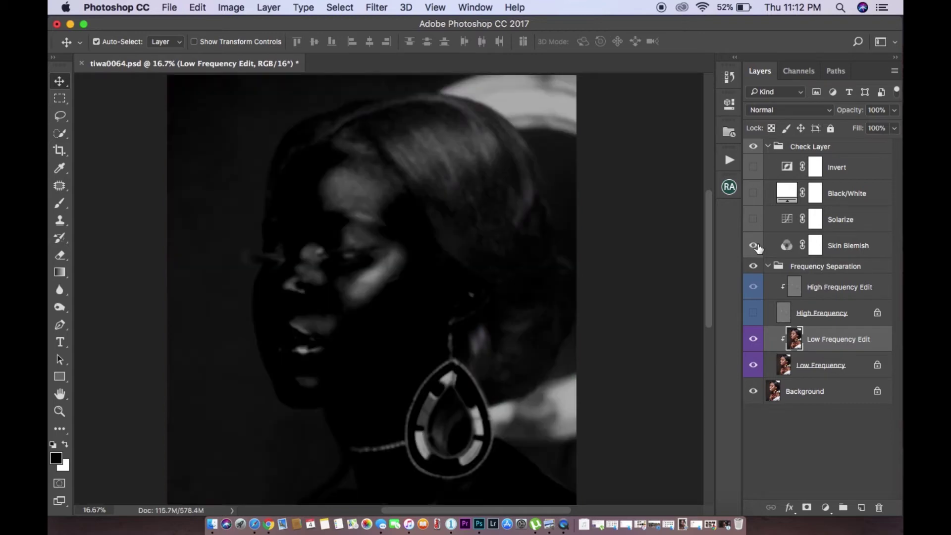
click(786, 246)
drag(560, 208, 598, 211)
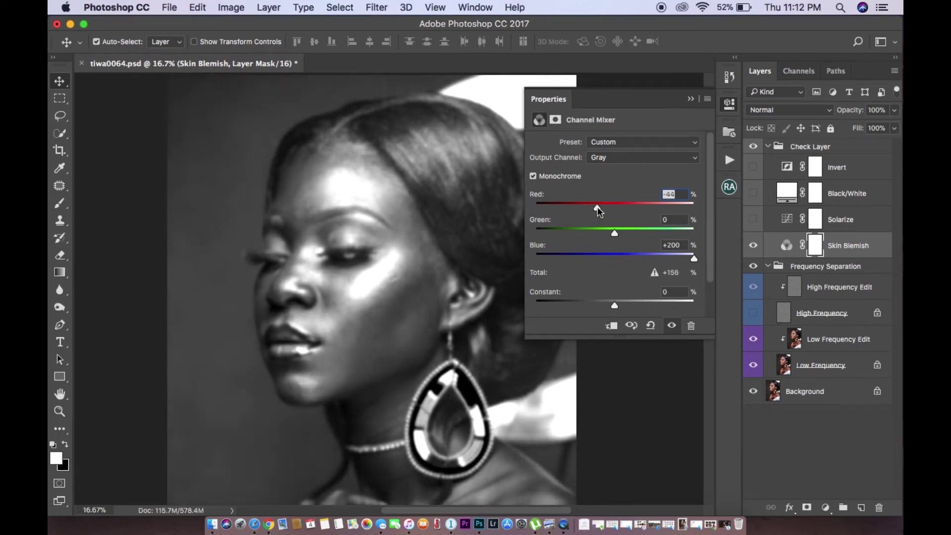
click(690, 100)
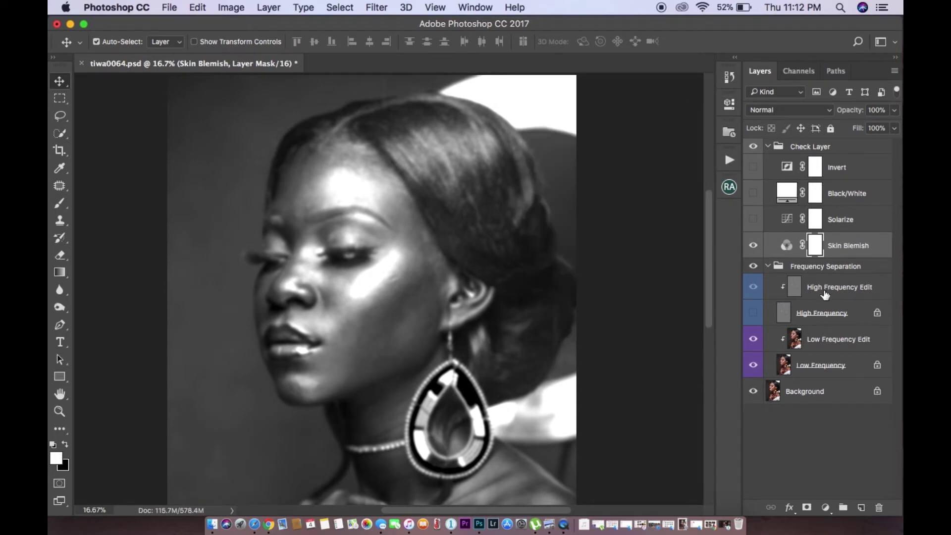
Activate the Mixer Brush with the Low Frequency Edit layer selected
click(833, 341)
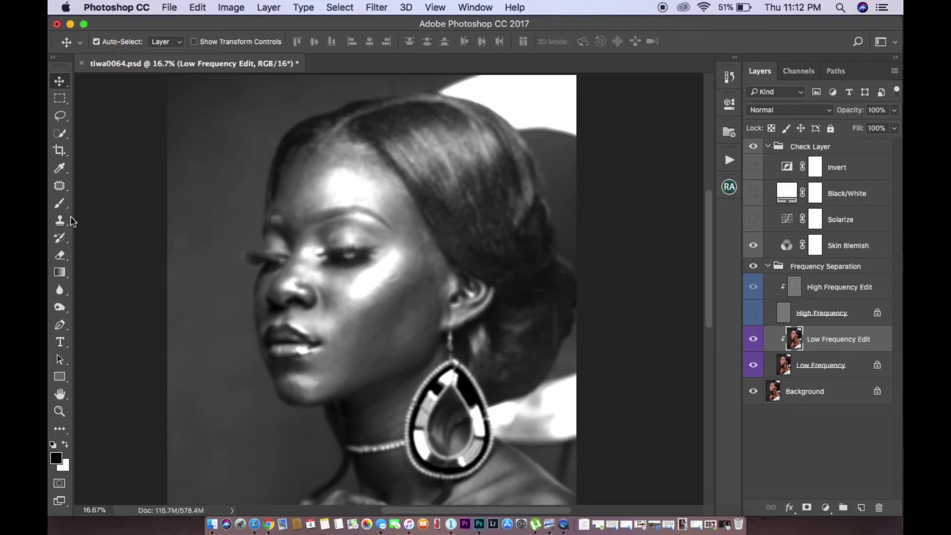
drag(61, 205, 109, 243)
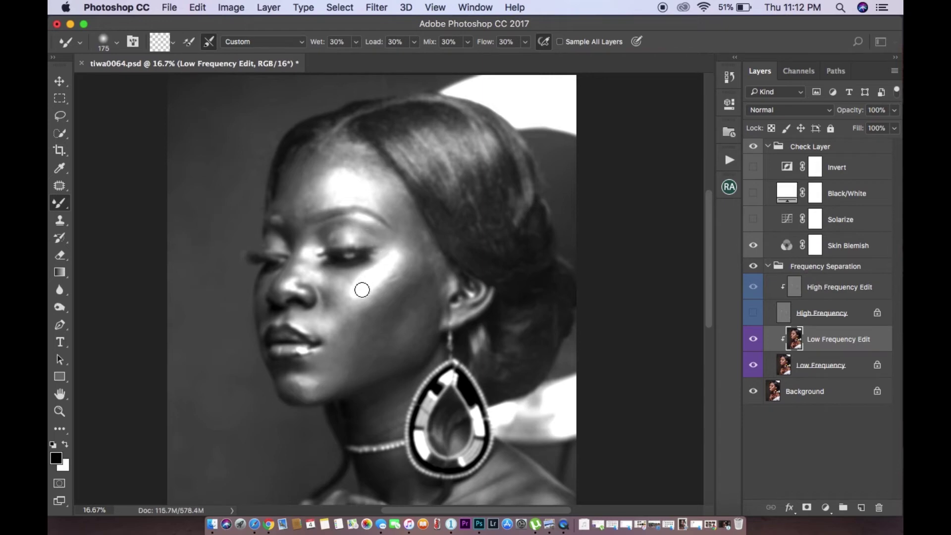
scroll(339, 223, down, 3)
scroll(340, 228, down, 1)
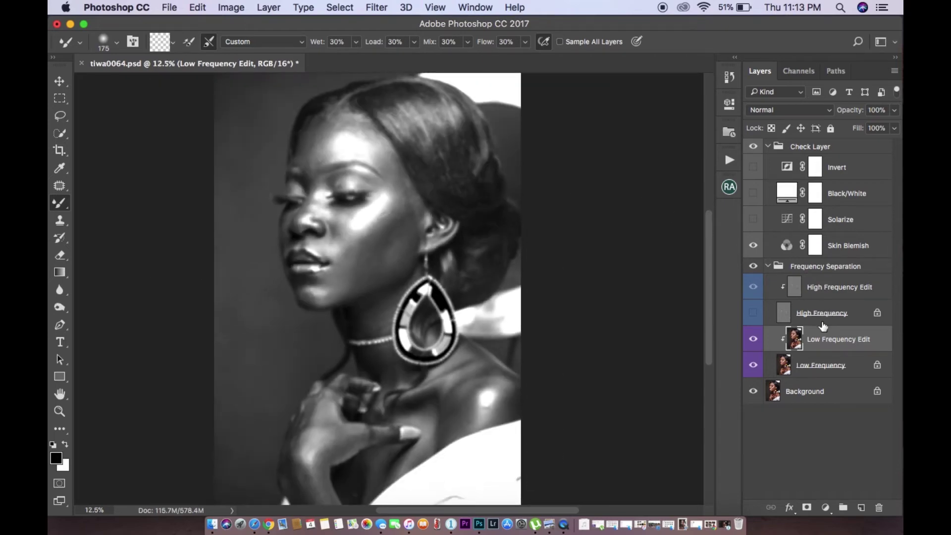
Blend the uneven tones across the forehead with a Mixer Brush of about 300 px
key(bracketright)
key(bracketright)
key(bracketright)
key(bracketright)
key(bracketright)
key(super+equal)
key(super+equal)
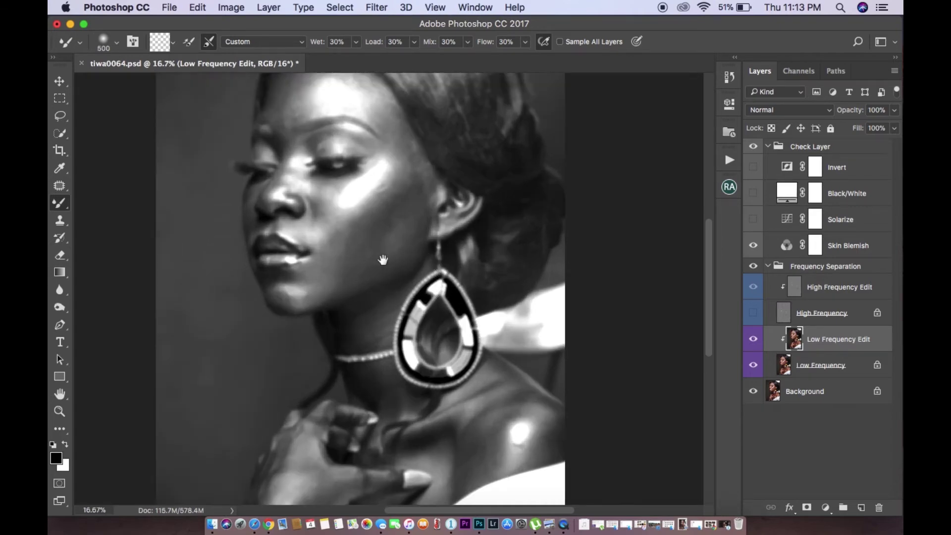
scroll(386, 248, up, 2)
key(super+minus)
key(super+equal)
key(bracketleft)
key(bracketleft)
key(bracketleft)
scroll(326, 279, left, 1)
key(super+minus)
key(bracketright)
mouse_move(348, 244)
mouse_down()
mouse_move(335, 262)
mouse_move(360, 244)
mouse_move(332, 251)
mouse_move(344, 248)
mouse_move(336, 269)
mouse_move(354, 243)
mouse_move(378, 249)
mouse_move(356, 244)
mouse_move(341, 267)
mouse_up()
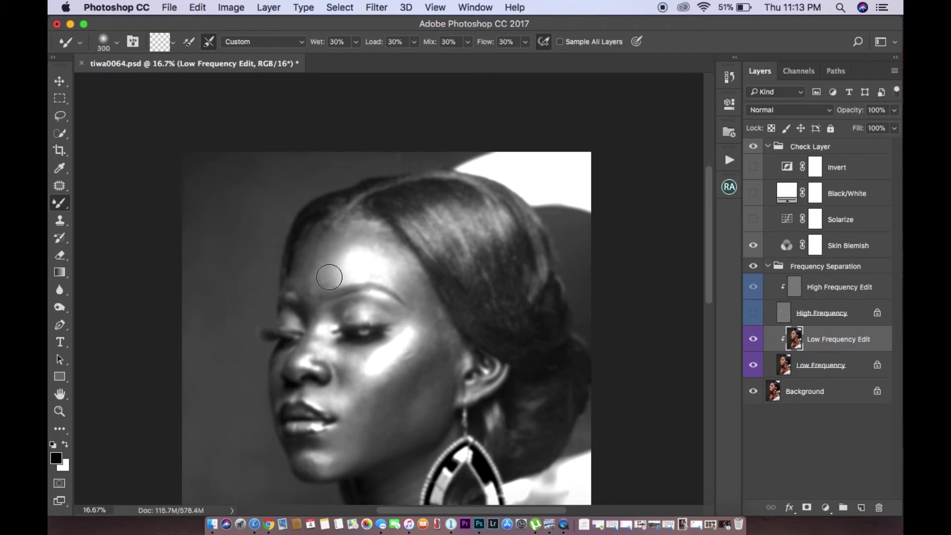
mouse_move(324, 263)
mouse_down()
mouse_move(315, 253)
mouse_move(323, 237)
mouse_move(315, 270)
mouse_move(319, 251)
mouse_up()
key(bracketleft)
key(bracketright)
key(bracketright)
key(bracketleft)
key(bracketleft)
key(bracketright)
key(bracketright)
mouse_move(353, 250)
mouse_down()
mouse_move(362, 248)
mouse_move(355, 228)
mouse_move(339, 237)
mouse_move(347, 232)
mouse_up()
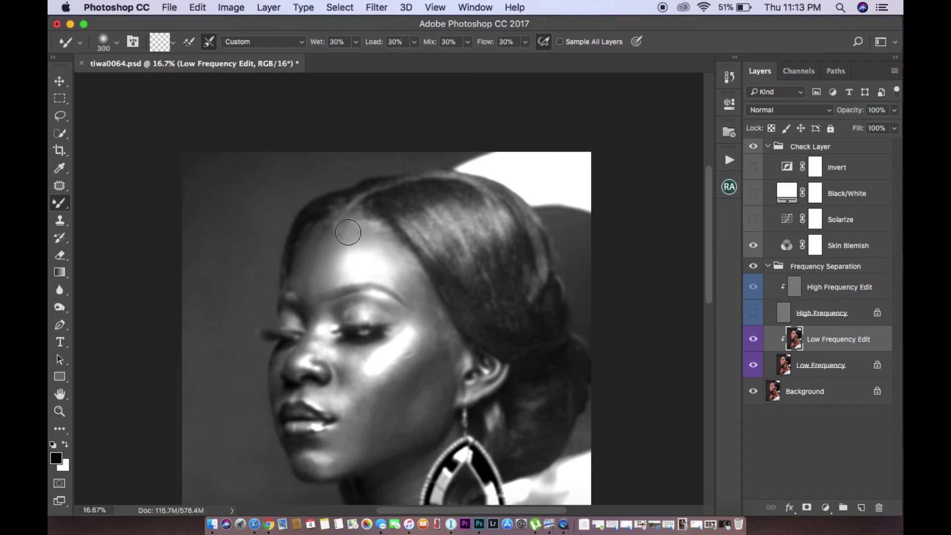
Smooth the skin above the brows and along the forehead's hairline side with a 250 px Mixer Brush
key(bracketleft)
mouse_move(311, 274)
mouse_down()
mouse_move(308, 291)
mouse_move(307, 278)
mouse_move(318, 285)
mouse_up()
mouse_move(392, 274)
mouse_down()
mouse_move(376, 246)
mouse_move(413, 275)
mouse_move(401, 287)
mouse_move(380, 272)
mouse_move(377, 248)
mouse_move(348, 255)
mouse_move(344, 274)
mouse_move(380, 275)
mouse_move(353, 290)
mouse_move(331, 280)
mouse_move(311, 296)
mouse_move(454, 280)
mouse_move(412, 292)
mouse_move(404, 270)
mouse_move(432, 311)
mouse_move(401, 268)
mouse_up()
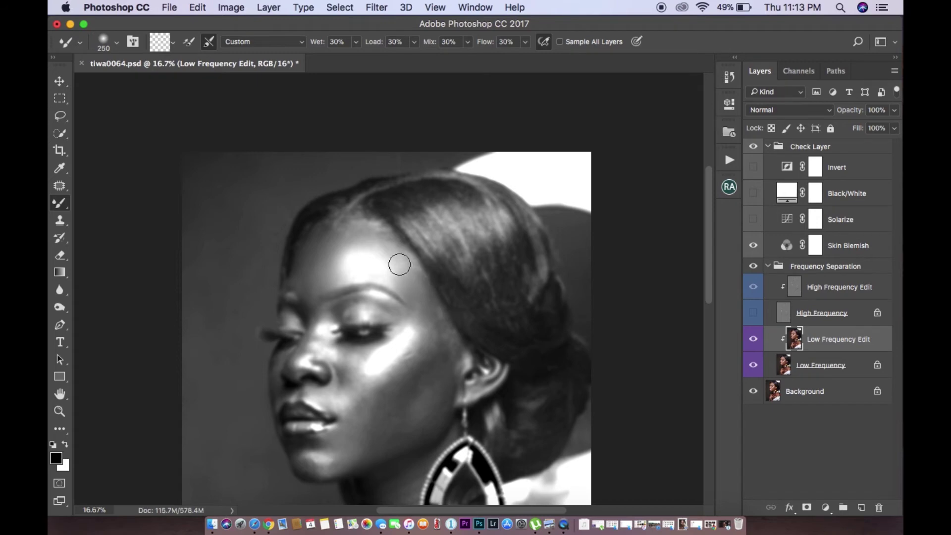
View the portrait in colour with its texture and compare the forehead with and without the Frequency Separation group
click(753, 313)
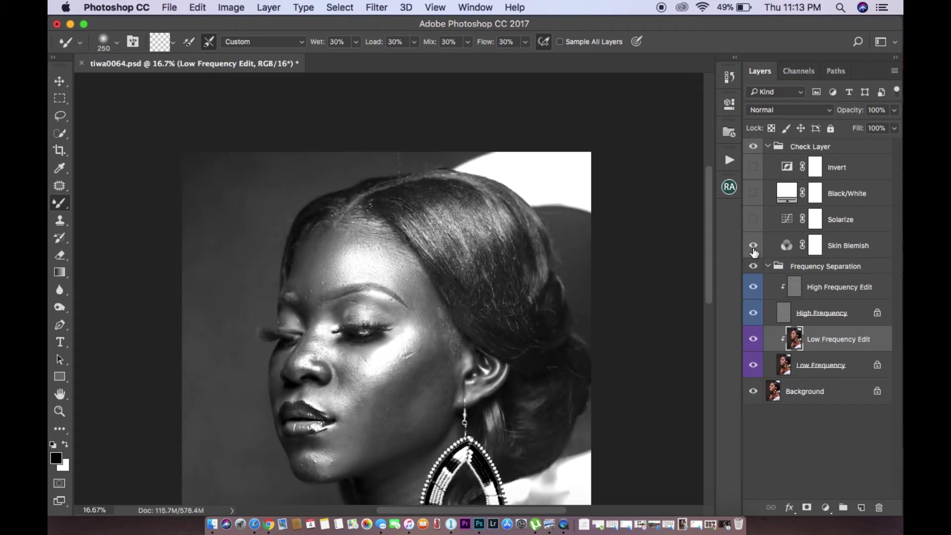
click(752, 247)
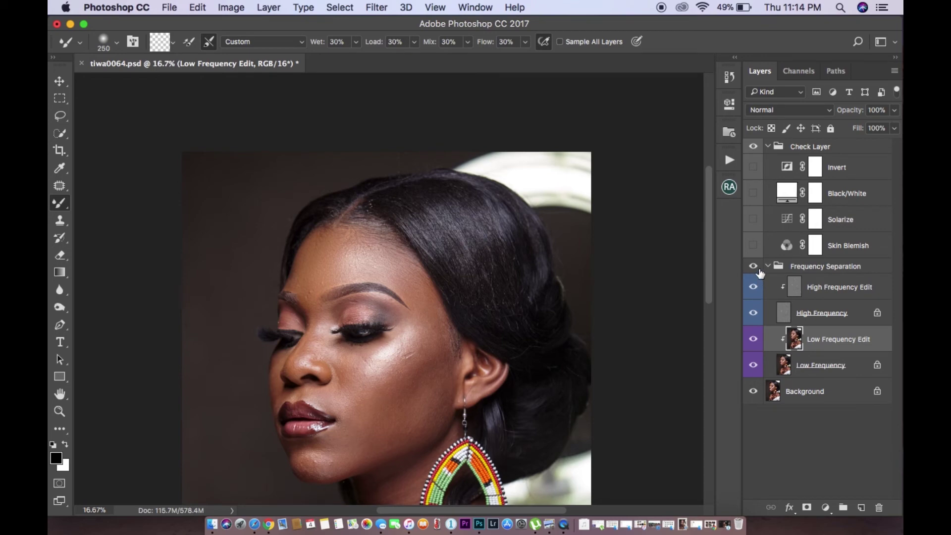
click(753, 268)
click(753, 267)
key(super+equal)
key(super+equal)
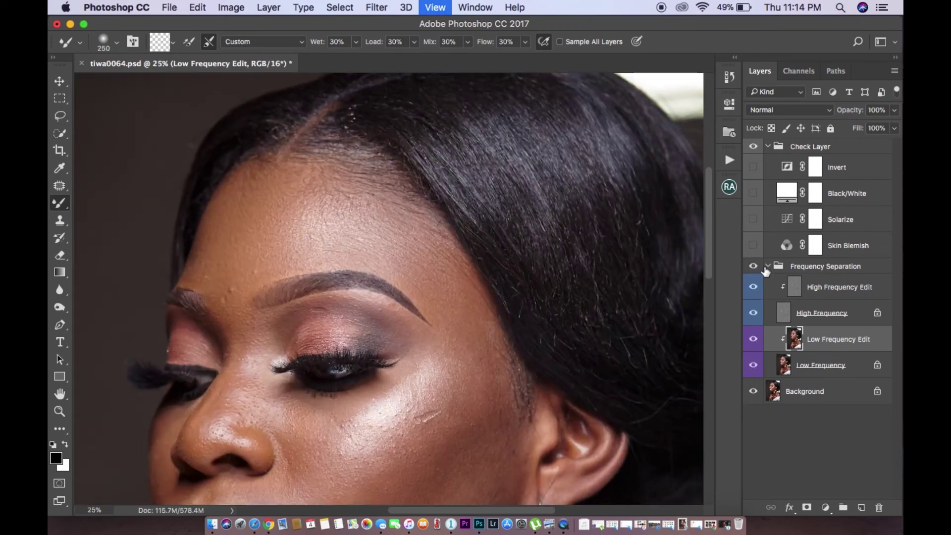
click(754, 267)
click(753, 267)
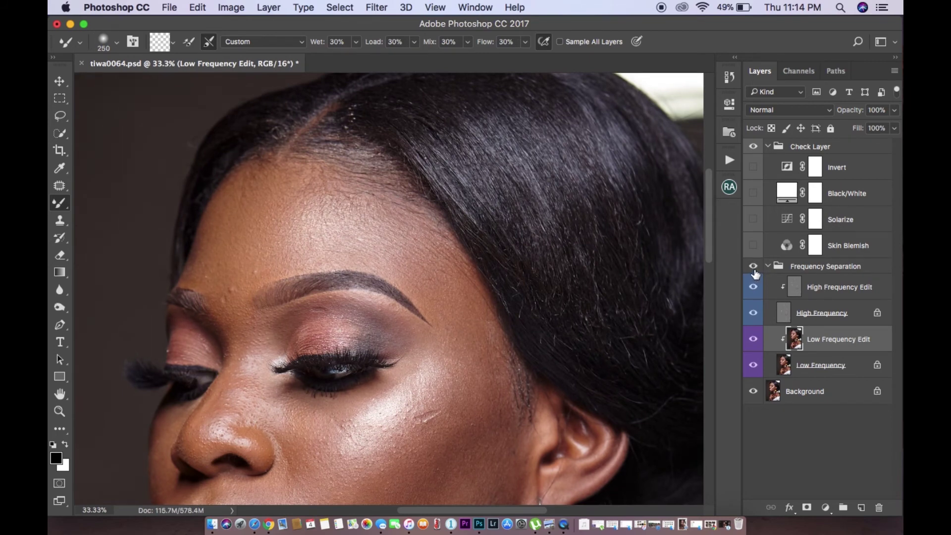
click(753, 268)
click(753, 268)
click(754, 268)
click(755, 270)
click(755, 266)
click(753, 266)
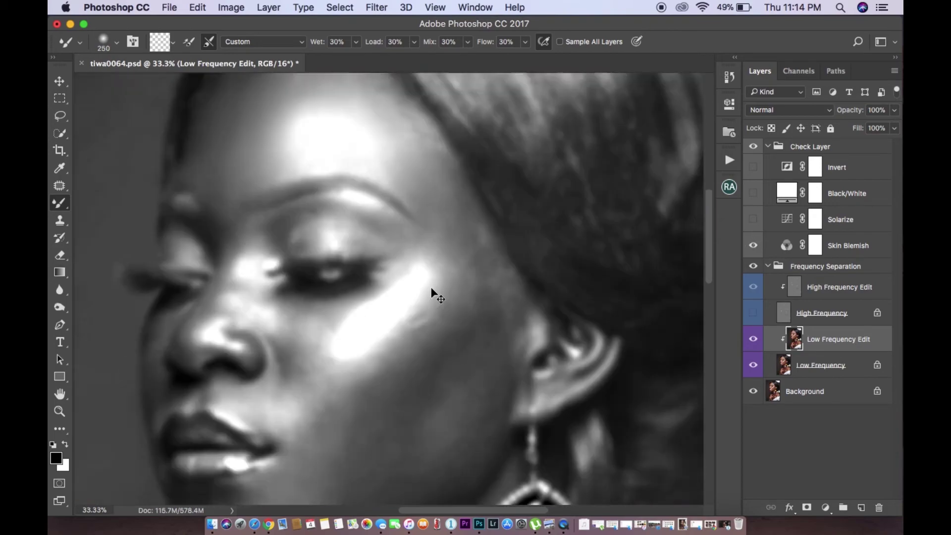
With the Skin Blemish check active, blend the temple, nose and cheek using a Mixer Brush between 125 and 200 px
key(super+minus)
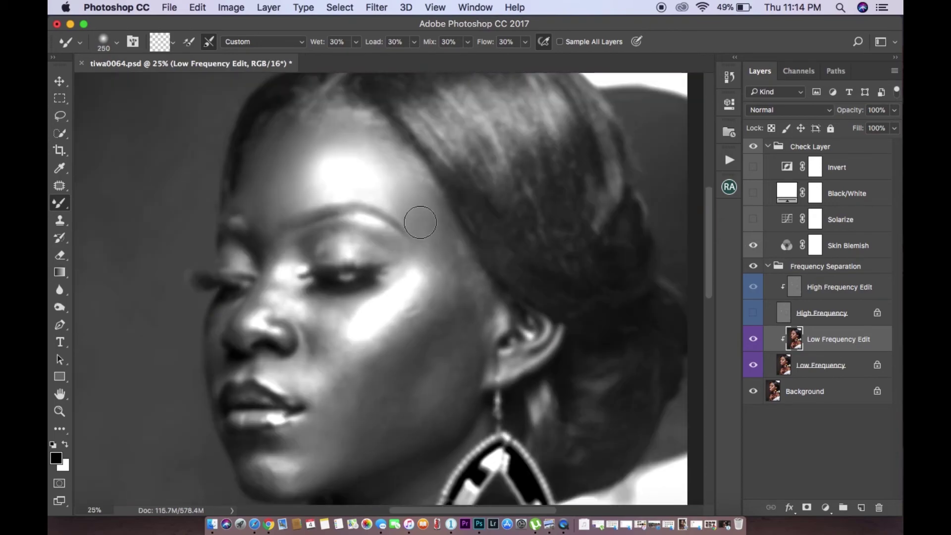
key(bracketleft)
key(bracketleft)
key(bracketleft)
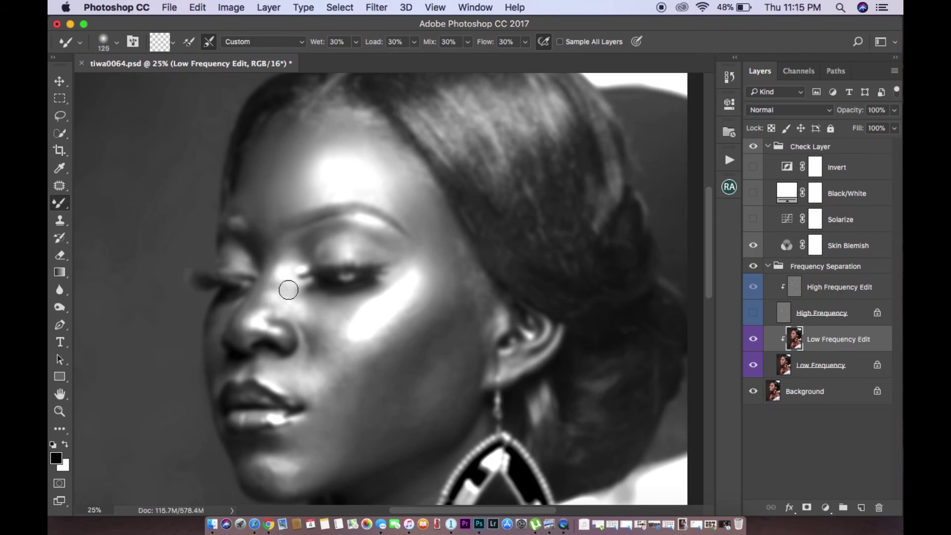
key(bracketright)
key(bracketright)
key(bracketright)
key(bracketright)
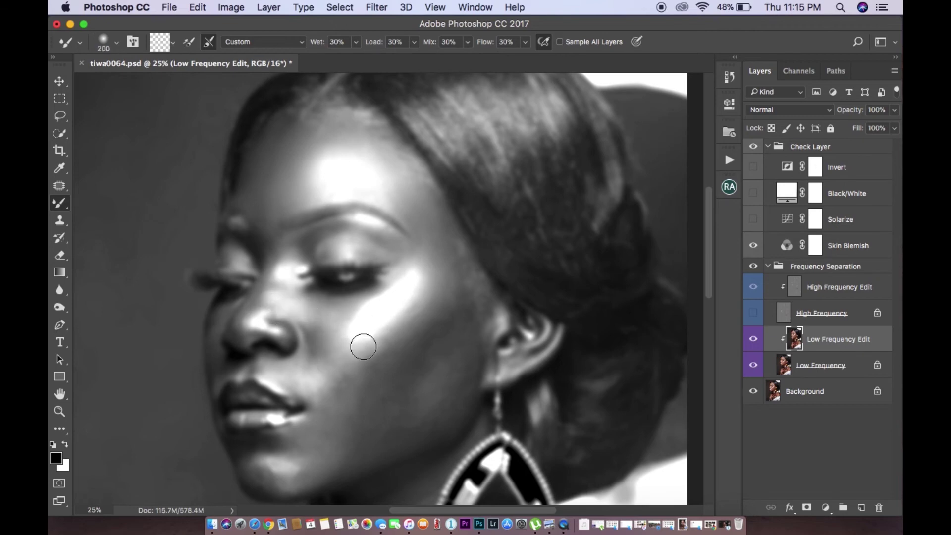
key(bracketleft)
key(bracketleft)
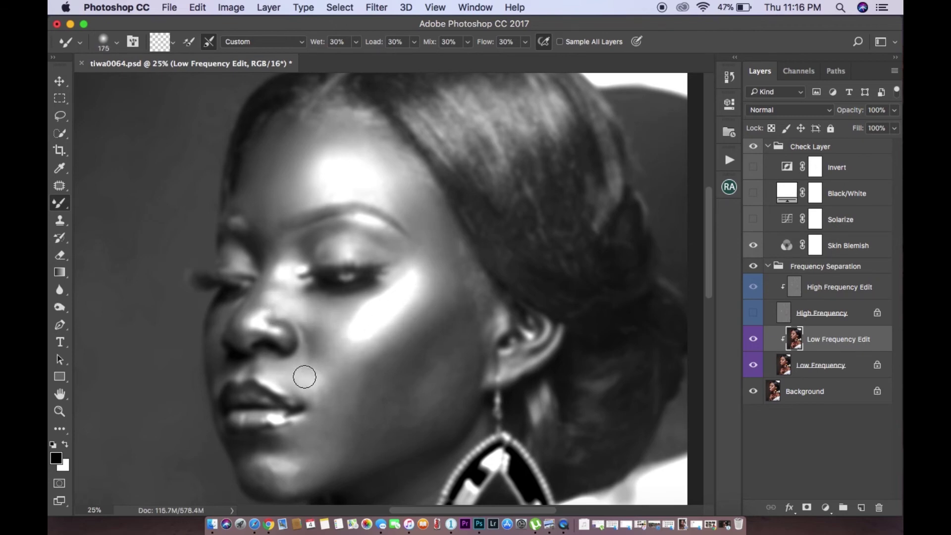
Check the blended skin in colour with texture, then return to the blemish-check view without the High Frequency layer
click(753, 313)
click(753, 246)
click(753, 313)
click(753, 245)
Blend the larger tonal patches on the face and lower cheek with a Mixer Brush of about 200 px
key(super+minus)
key(bracketright)
key(bracketright)
key(bracketright)
key(bracketright)
key(bracketleft)
key(bracketleft)
key(bracketleft)
key(bracketleft)
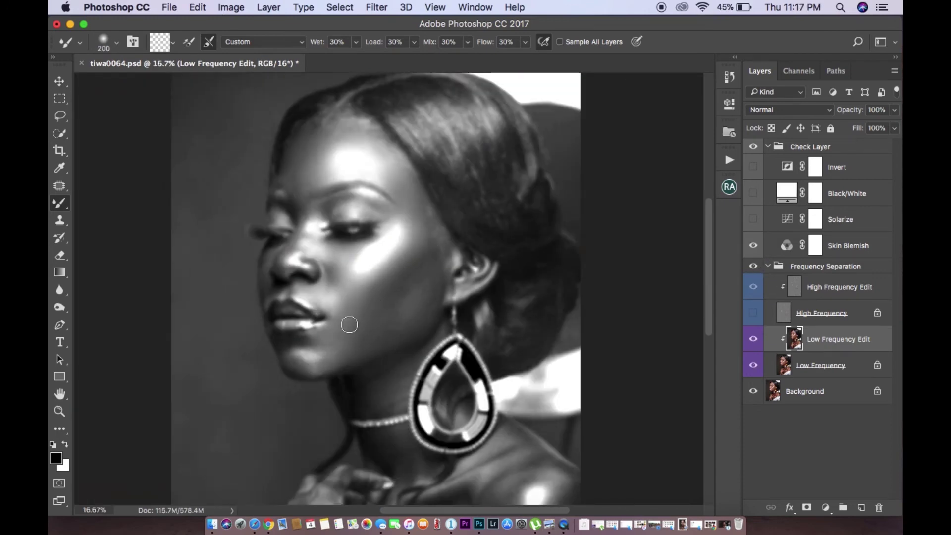
Briefly compare the full-colour portrait with the blurred black-and-white check view by switching the High Frequency and Skin Blemish layers
click(753, 313)
click(753, 245)
click(753, 313)
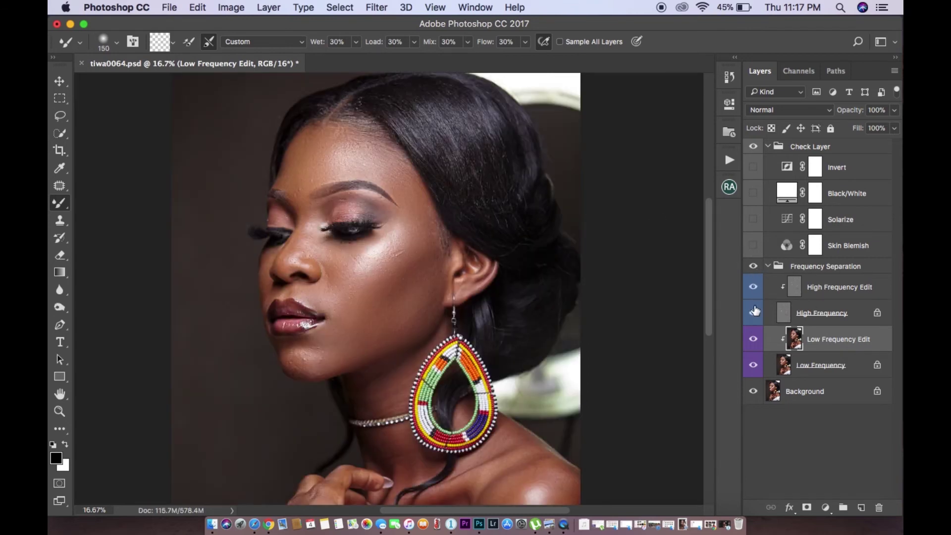
click(753, 245)
Blend the remaining cheek and jaw tones with a Mixer Brush of up to about 250 px, then restore the textured full-colour view
key(bracketright)
key(bracketright)
key(bracketright)
key(bracketleft)
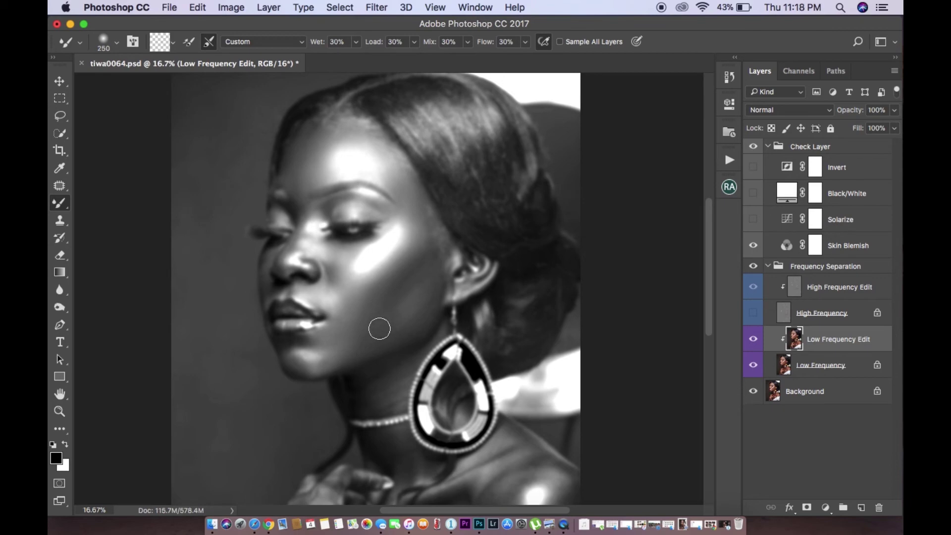
click(753, 312)
click(753, 245)
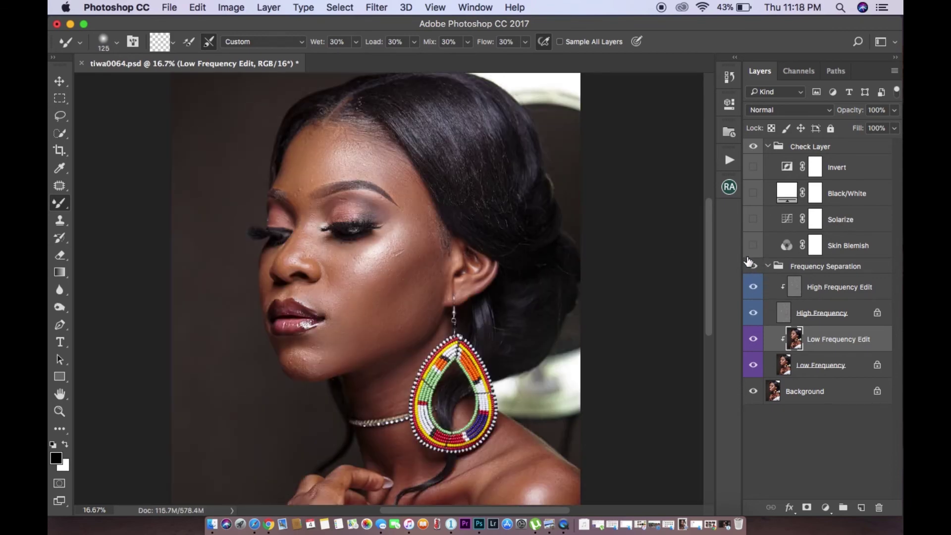
Compare the face before and after the tonal smoothing by switching the Frequency Separation group off and on
key(super+equal)
key(super+minus)
key(super+equal)
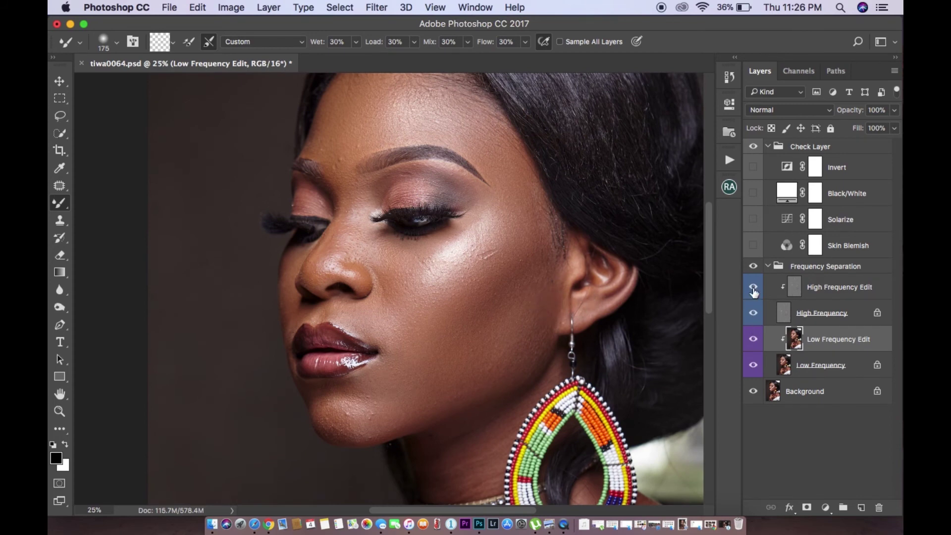
click(753, 266)
click(753, 268)
drag(485, 303, 511, 357)
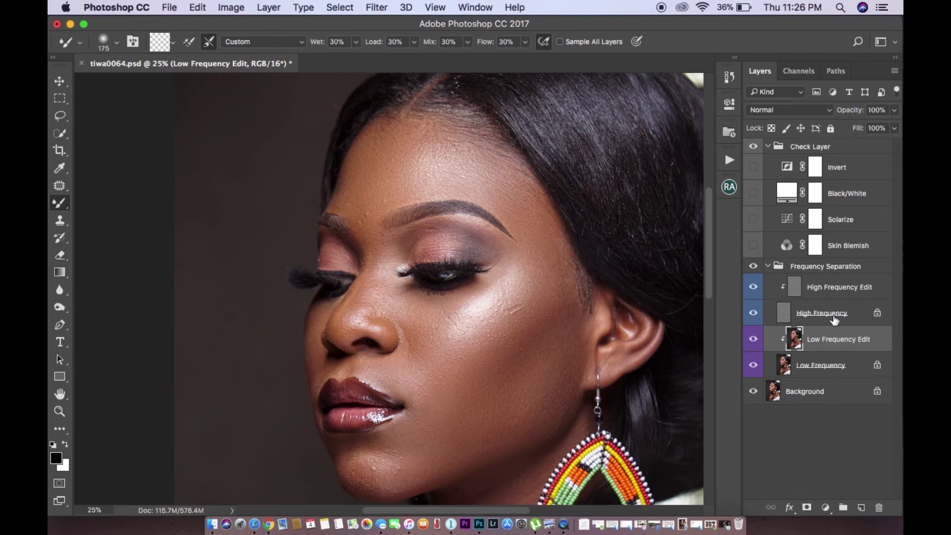
On the High Frequency Edit layer, clone clean skin texture over the bumps between the eyebrows and on the forehead with a 40 px Clone Stamp
click(823, 294)
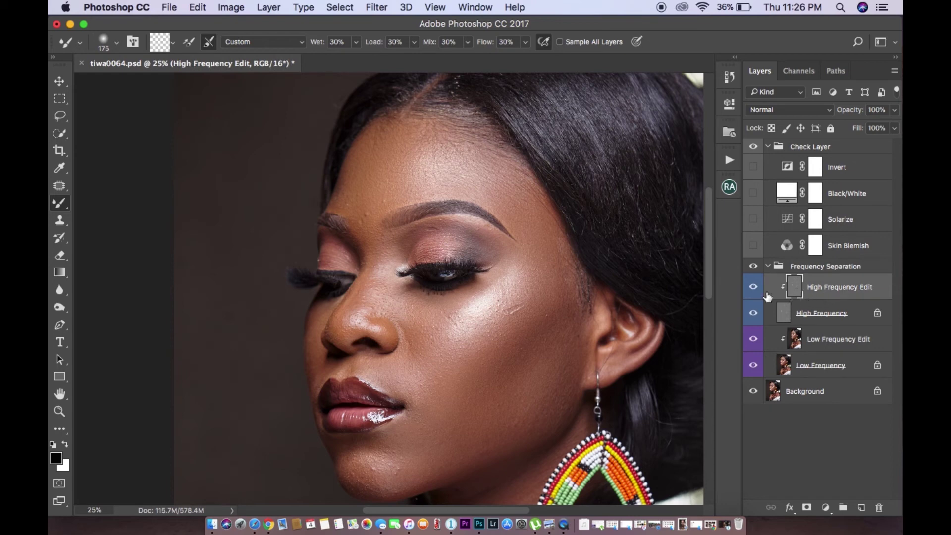
click(59, 221)
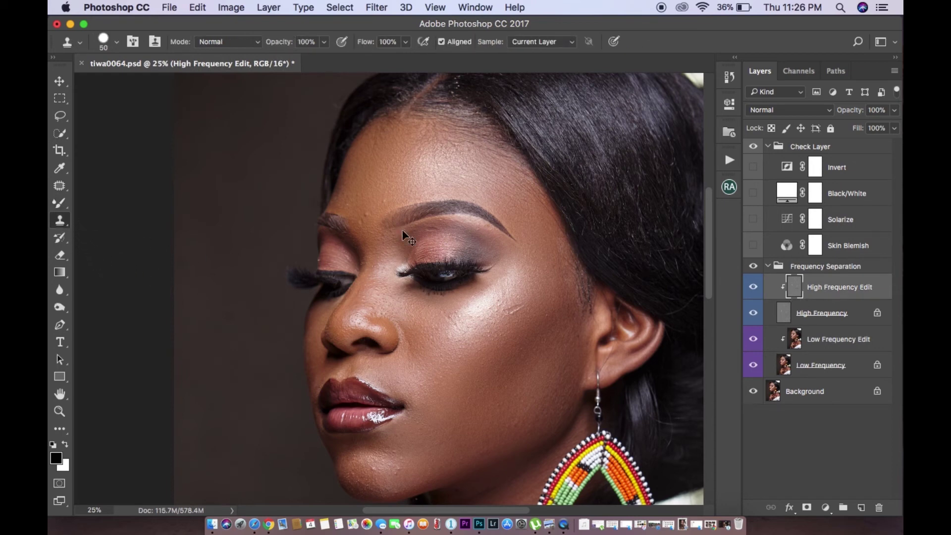
scroll(402, 234, up, 2)
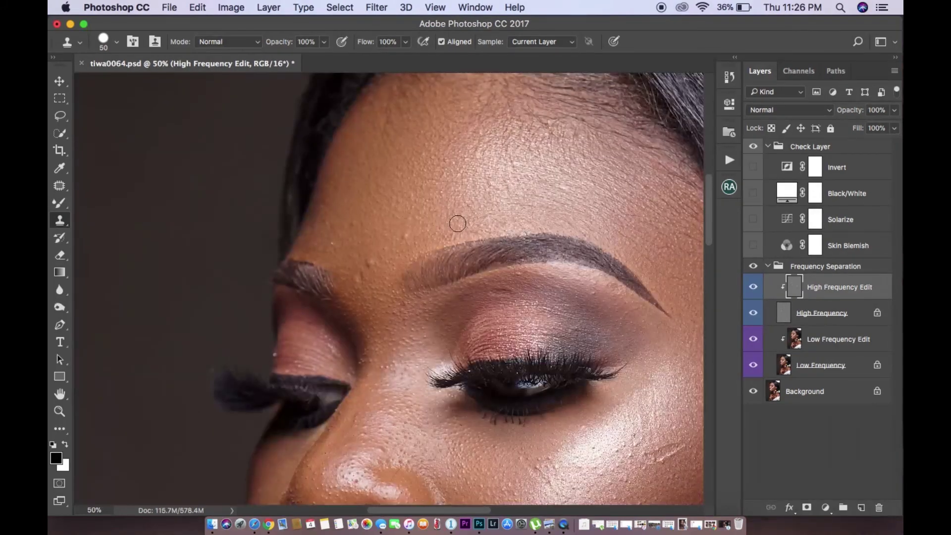
key(bracketleft)
alt+click(360, 254)
scroll(393, 270, up, 2)
scroll(394, 269, left, 1)
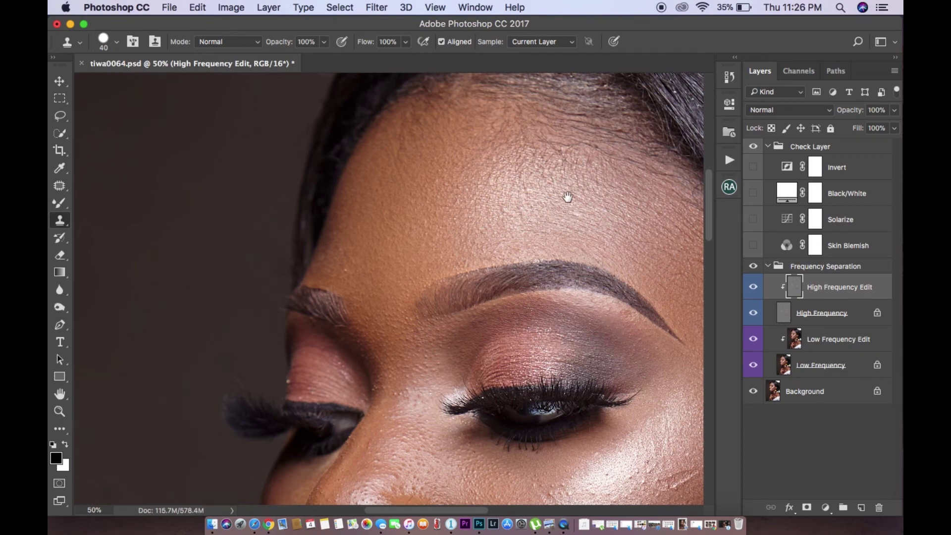
scroll(567, 198, up, 3)
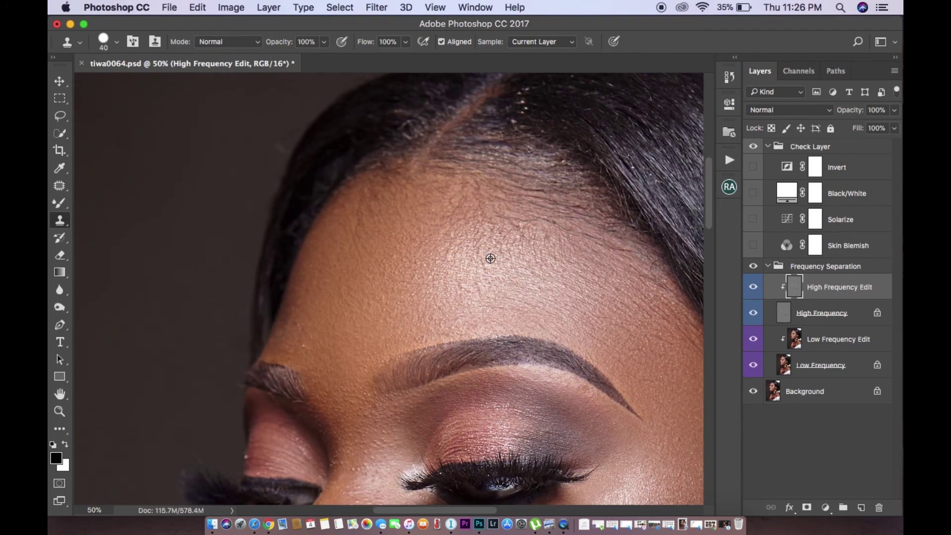
click(481, 281)
Clone out the small scar on the highlighted upper cheek with a 35 px Clone Stamp
scroll(460, 297, down, 10)
scroll(460, 297, right, 4)
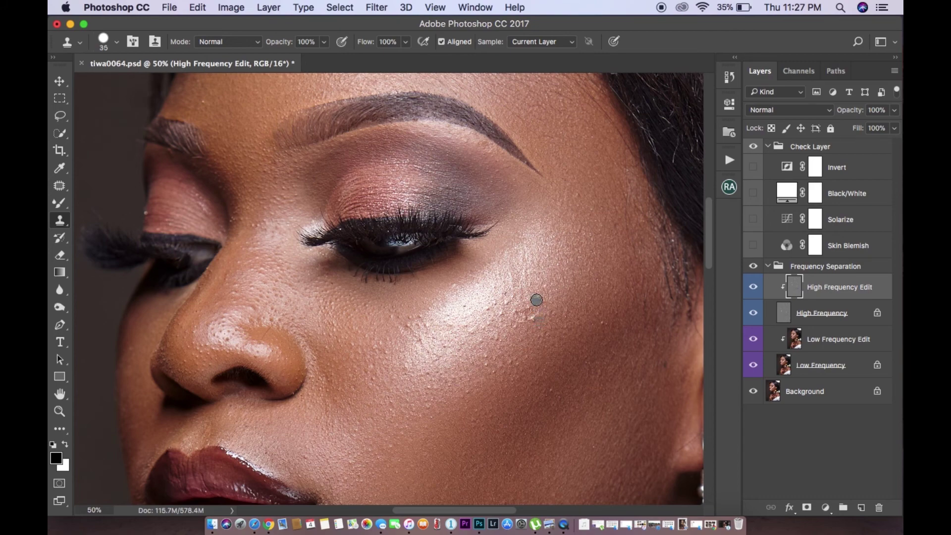
click(539, 309)
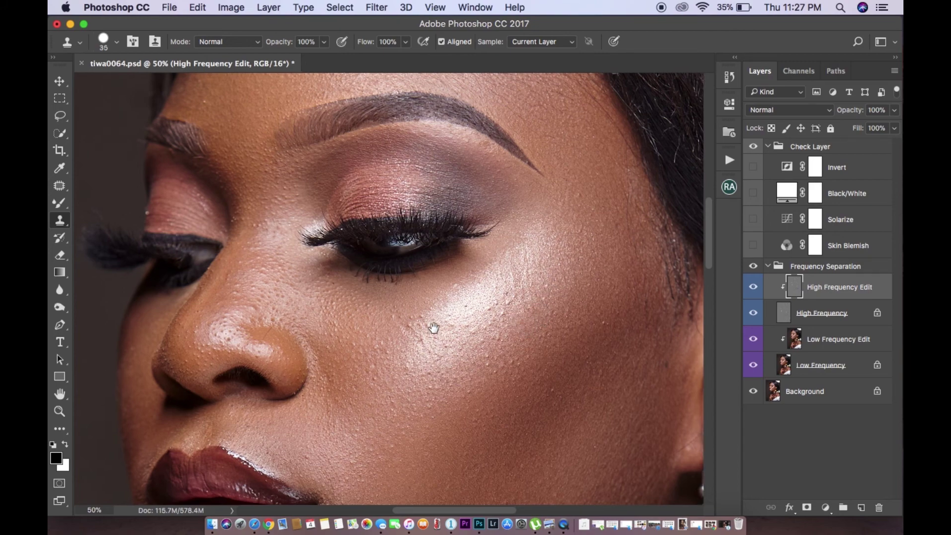
Clean up the small texture bumps on the side of the nose with the Clone Stamp reduced to 20 px
drag(431, 328, 475, 352)
key(super+minus)
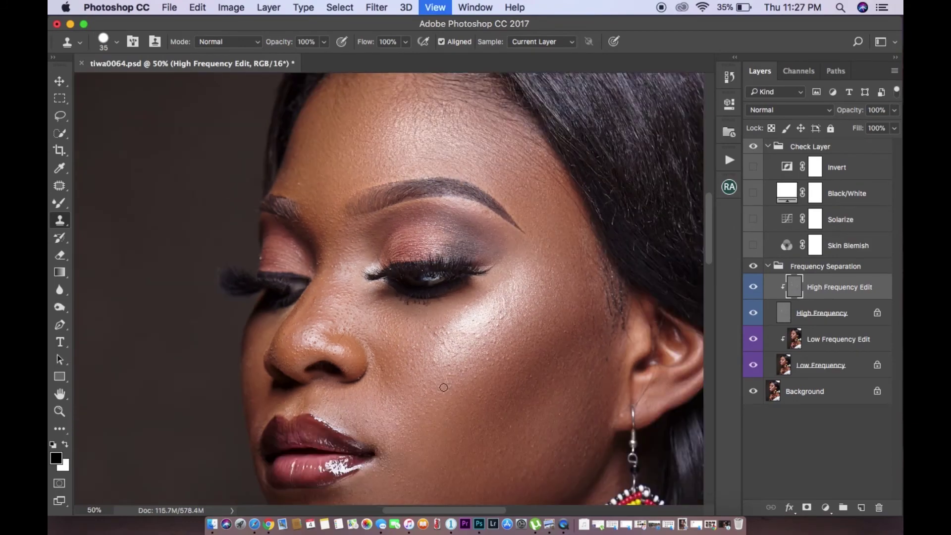
scroll(322, 371, down, 5)
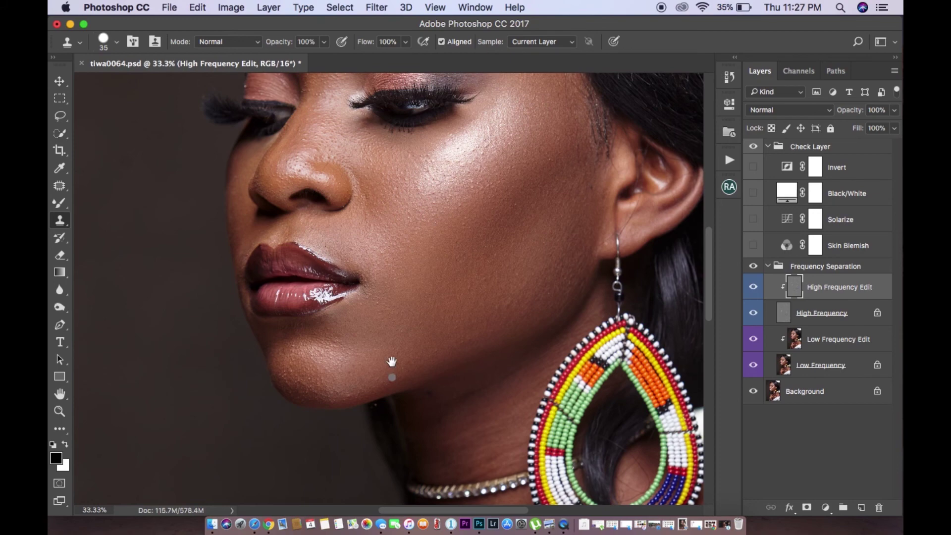
drag(388, 365, 380, 284)
key(super+plus)
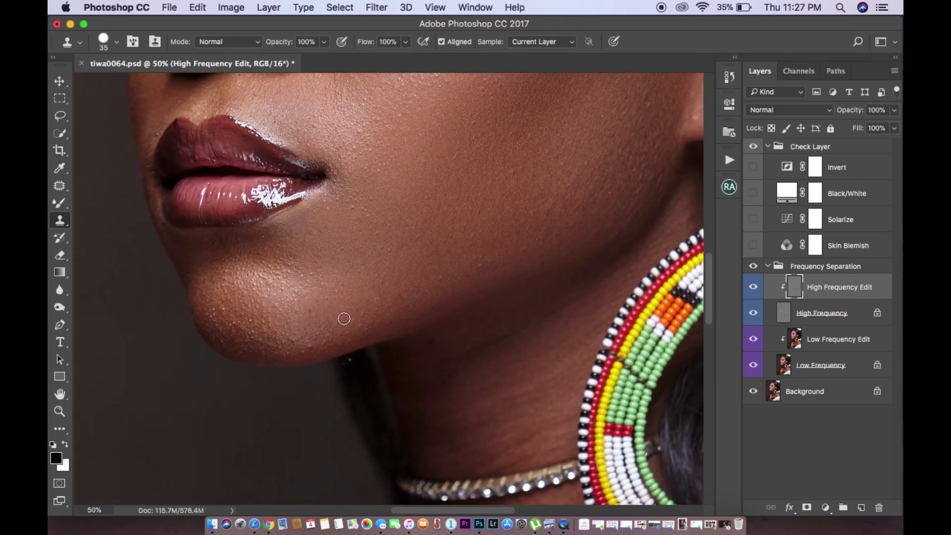
scroll(393, 244, up, 10)
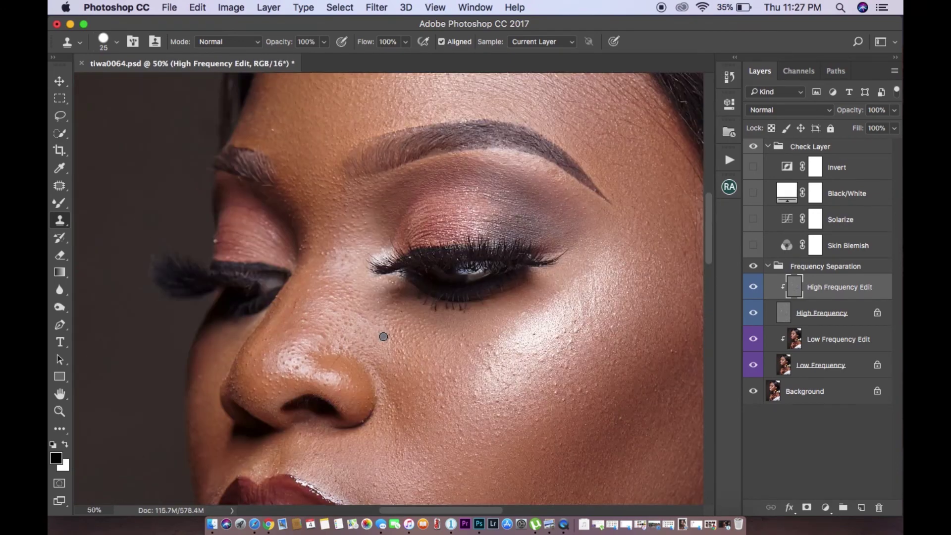
drag(353, 348, 362, 379)
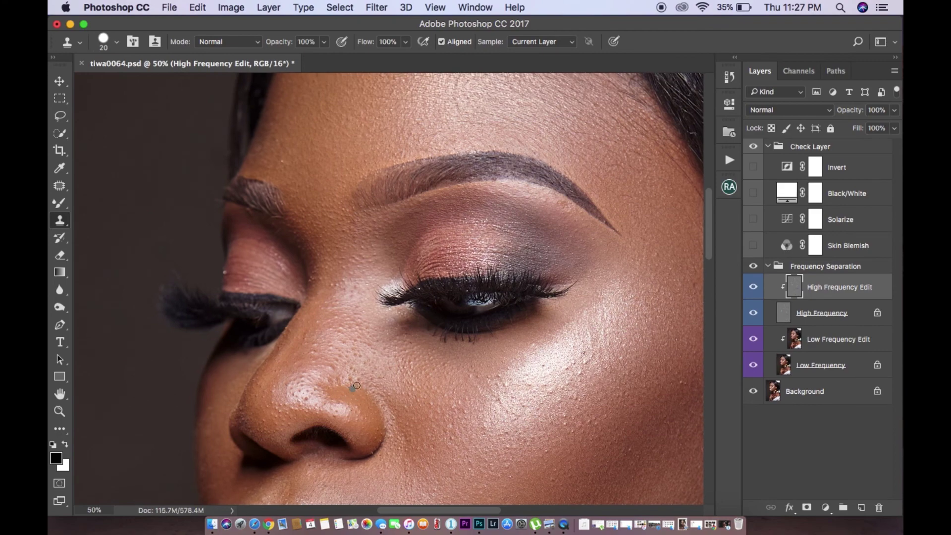
Compare the whole portrait before and after retouching by repeatedly switching the Frequency Separation group off and on
key(super+minus)
key(super+minus)
key(super+minus)
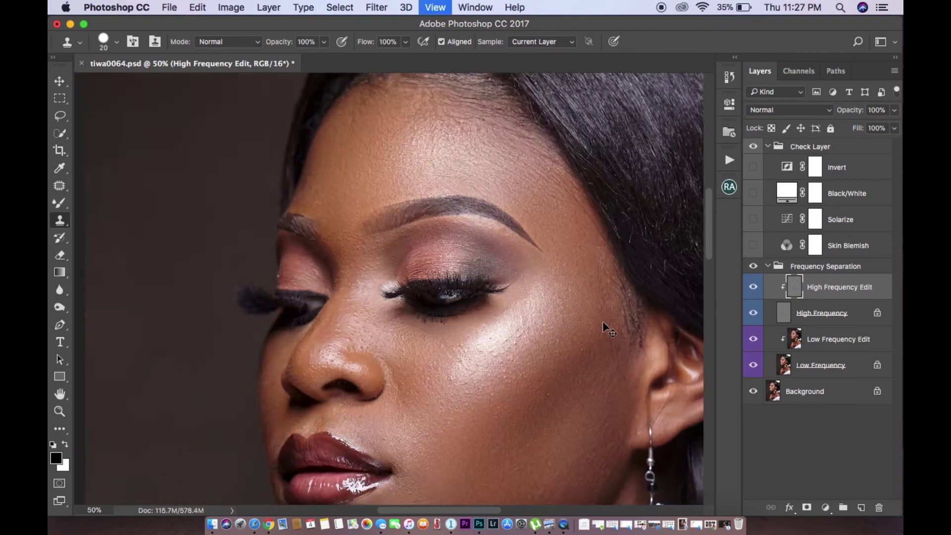
click(753, 266)
click(758, 267)
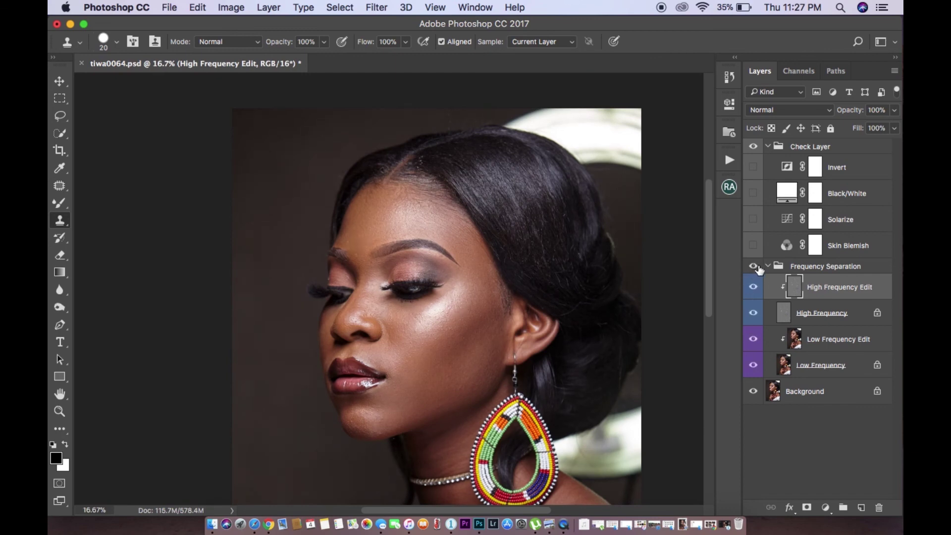
click(758, 267)
click(753, 267)
click(754, 267)
click(754, 267)
click(754, 267)
click(754, 267)
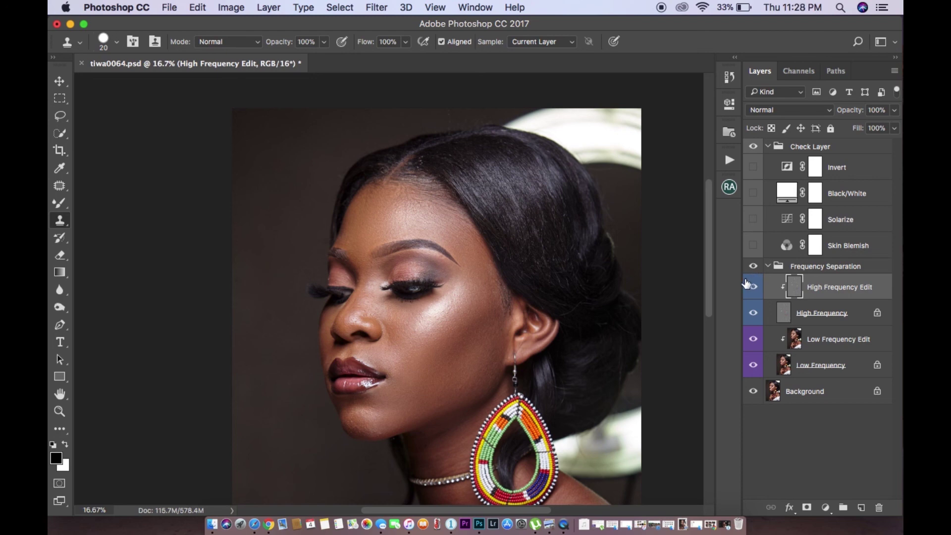